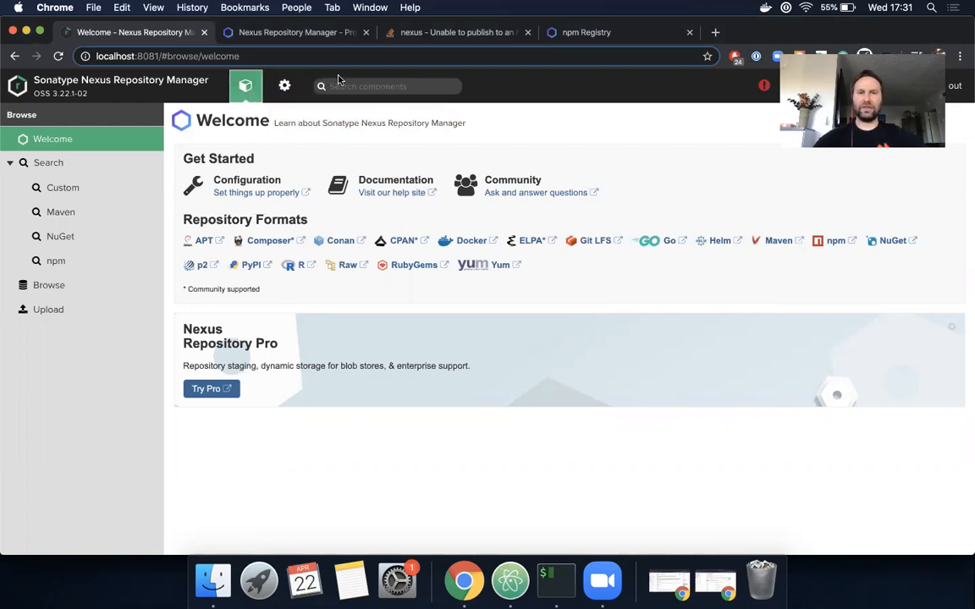
# - Open the npm-proxy repository in the administration area and review its remote storage, caching, routing, cleanup and HTTP settings
pyautogui.click(284, 87)
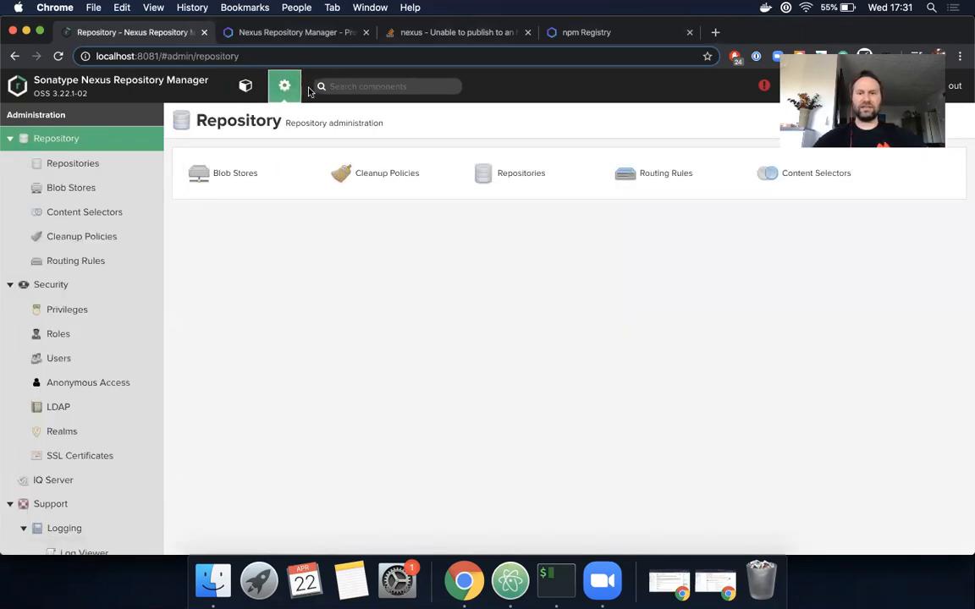
pyautogui.click(496, 181)
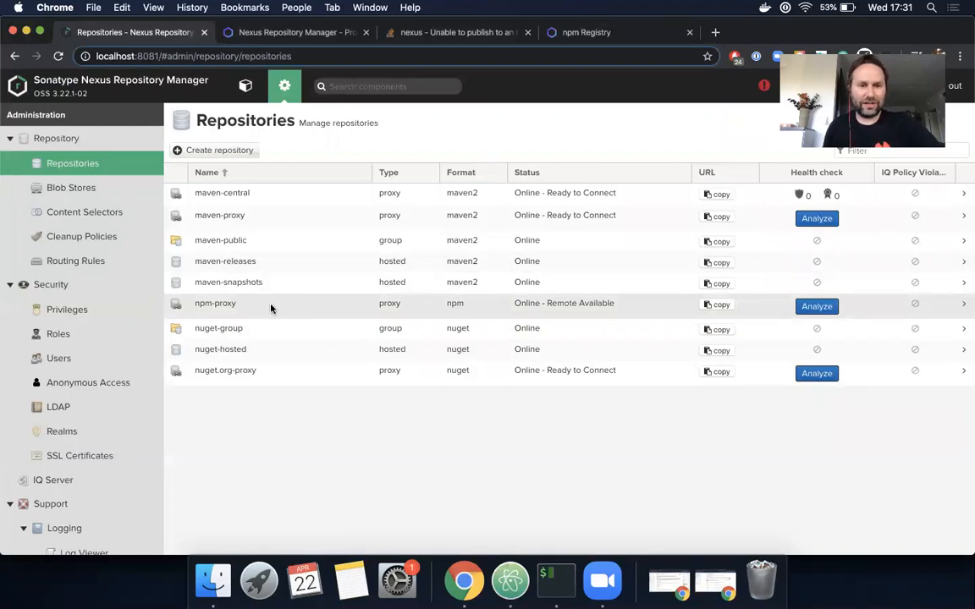
pyautogui.click(964, 310)
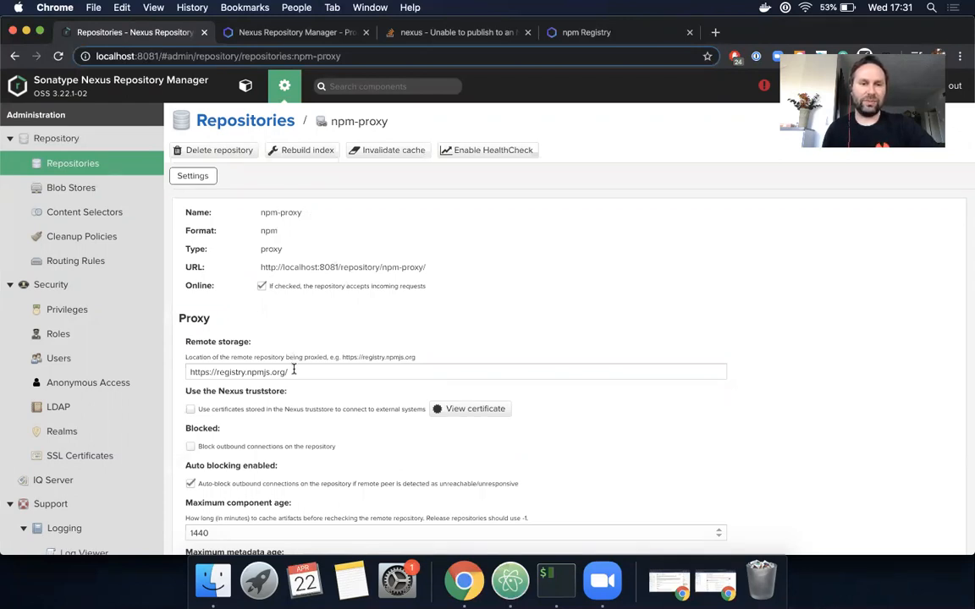
pyautogui.moveTo(293, 371); pyautogui.dragTo(185, 376)
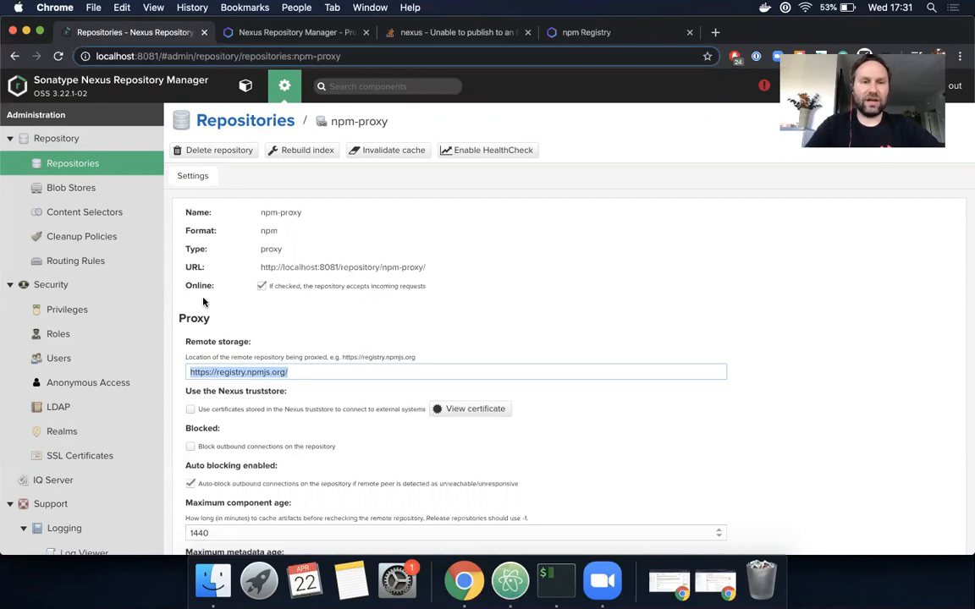
pyautogui.scroll(-10, 203, 301)
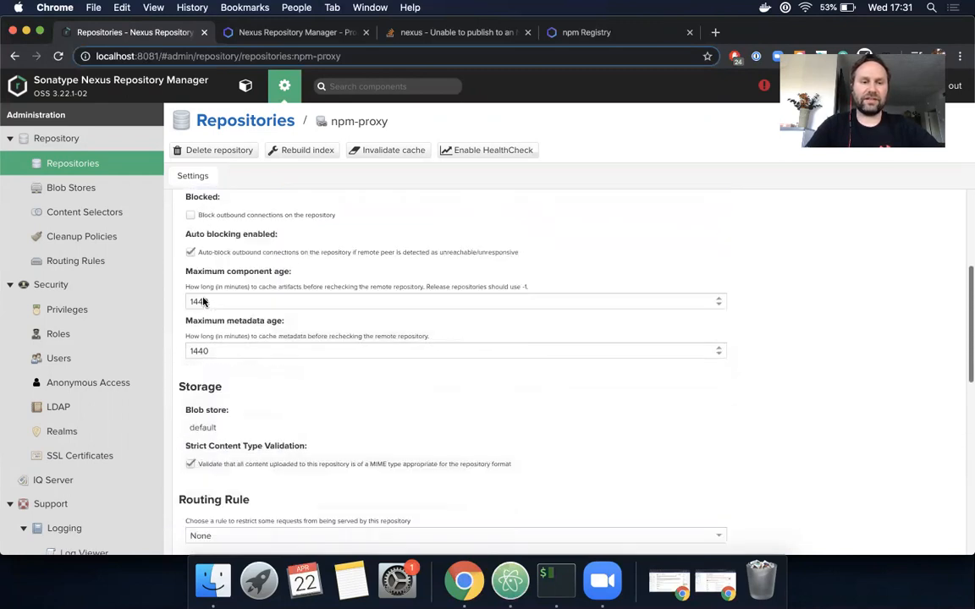
pyautogui.scroll(-3, 203, 301)
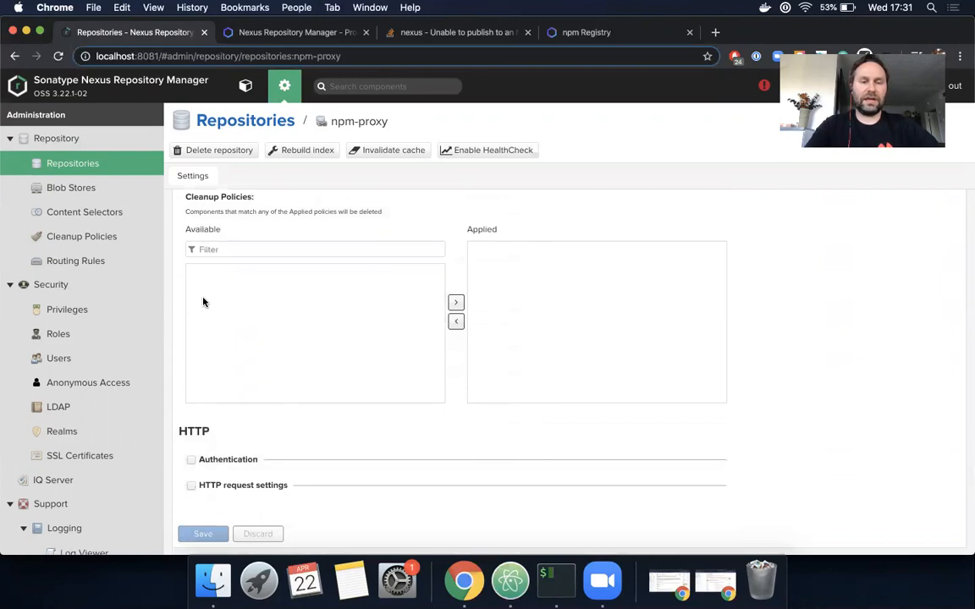
pyautogui.scroll(4, 202, 242)
pyautogui.scroll(3, 201, 242)
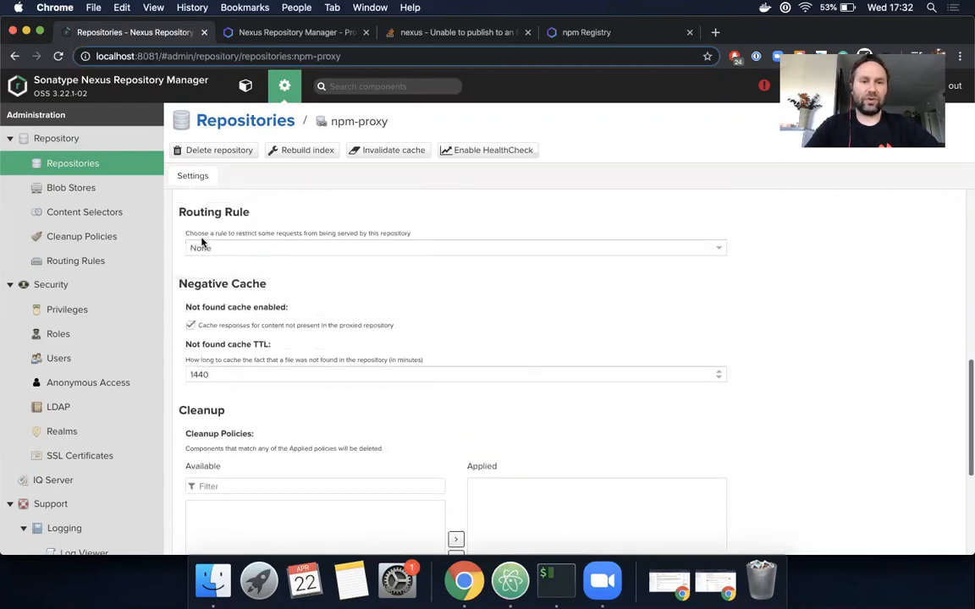
pyautogui.scroll(-5, 202, 242)
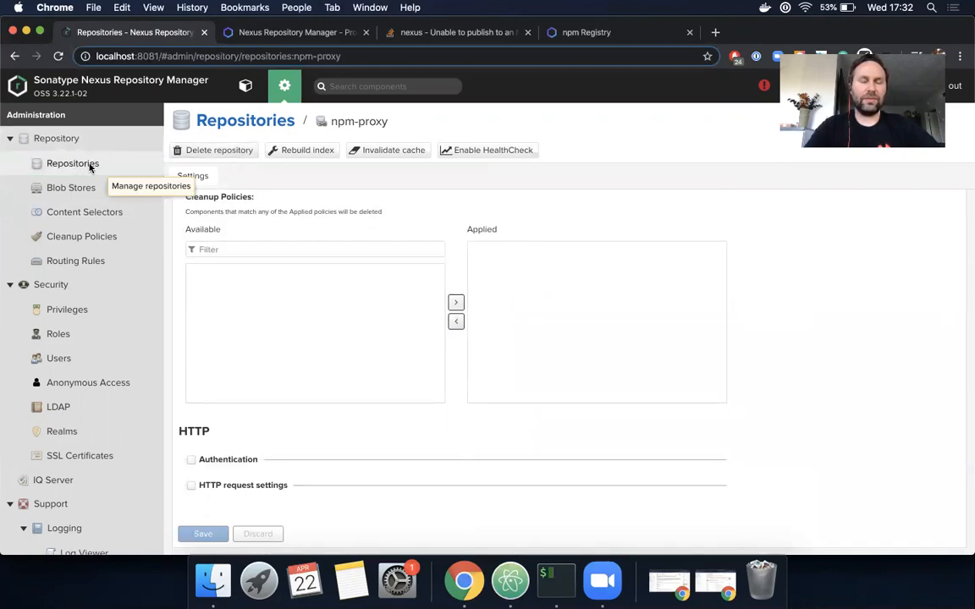
# - Examine the npm section of the Sonatype proxying guide for the repository, registry and package.json instructions
pyautogui.click(282, 34)
pyautogui.scroll(5, 368, 326)
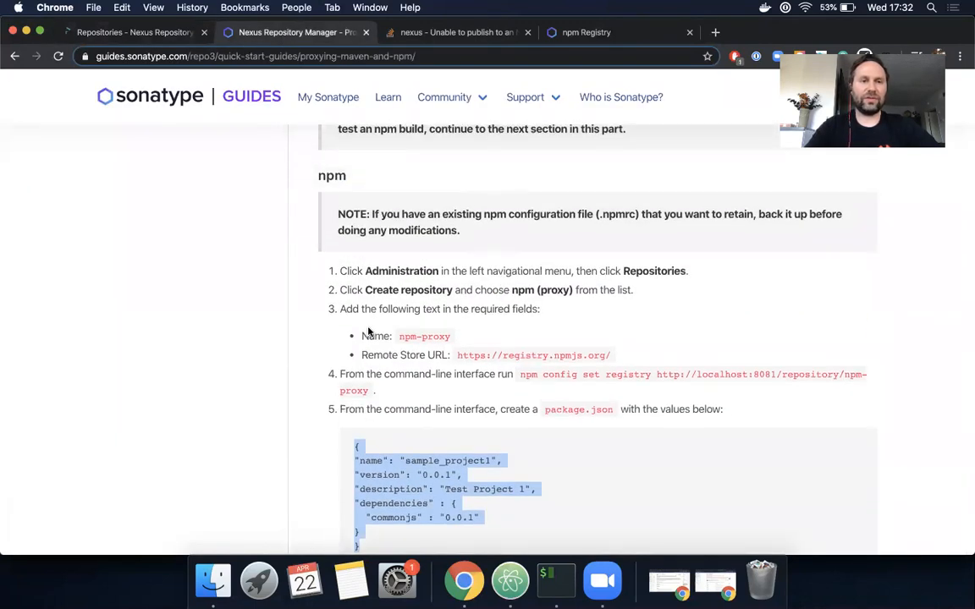
pyautogui.scroll(3, 368, 331)
pyautogui.scroll(-4, 368, 329)
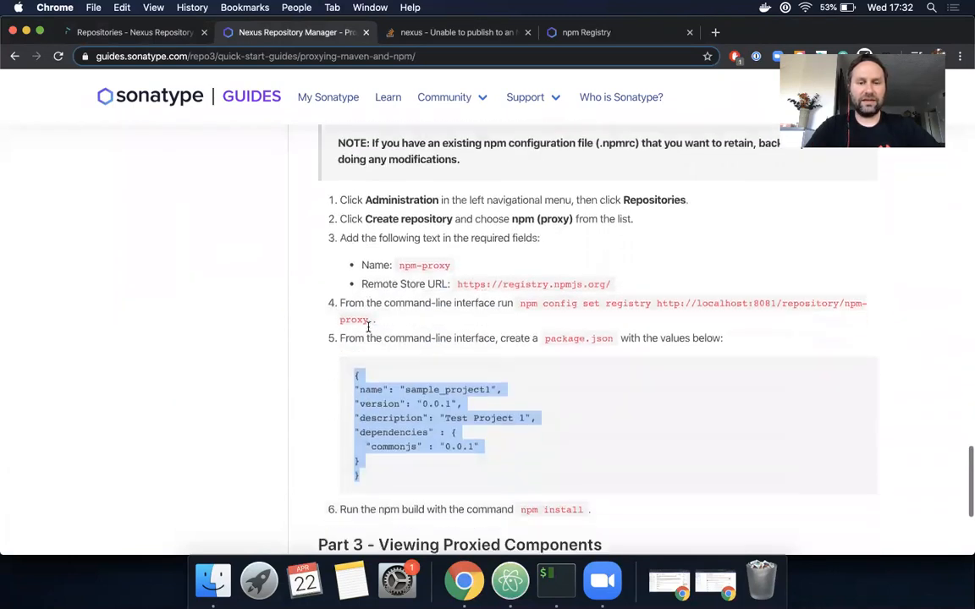
pyautogui.scroll(1, 368, 327)
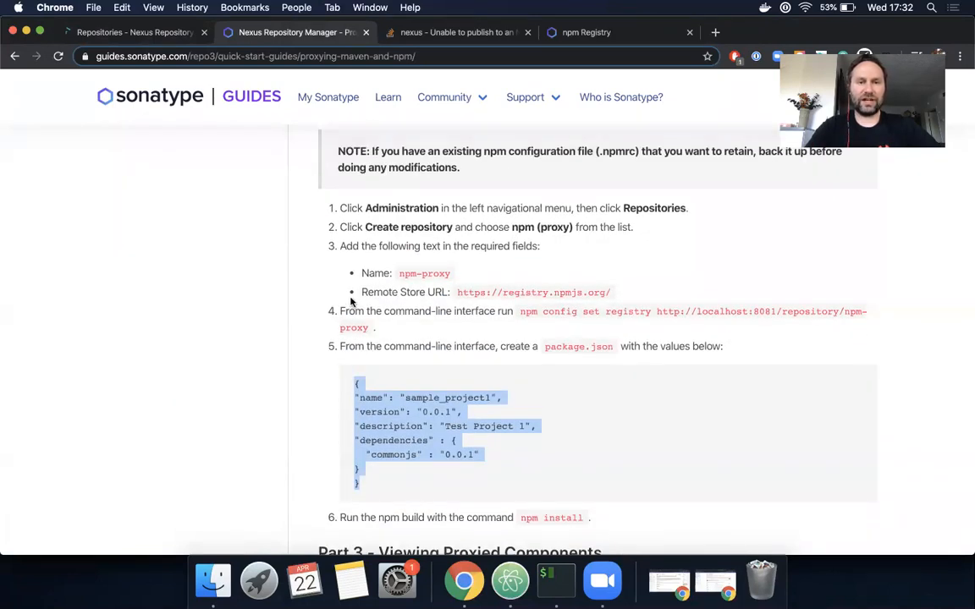
pyautogui.scroll(-5, 351, 301)
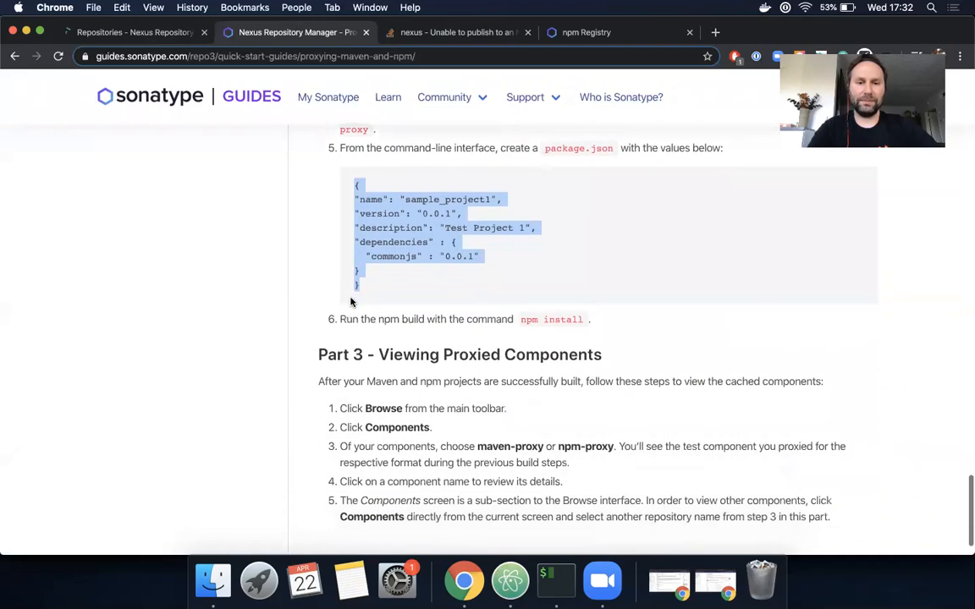
pyautogui.scroll(3, 351, 301)
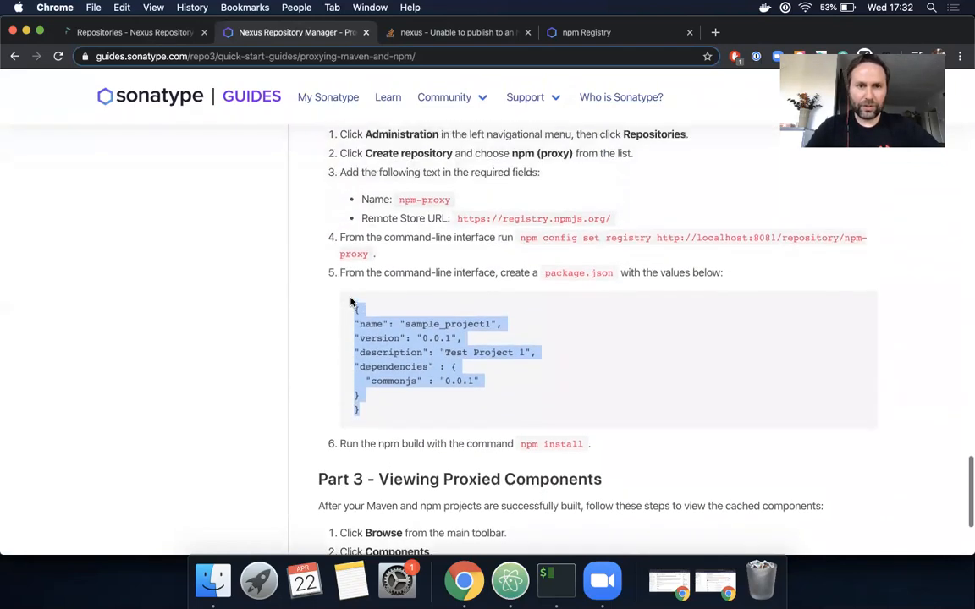
pyautogui.scroll(2, 351, 301)
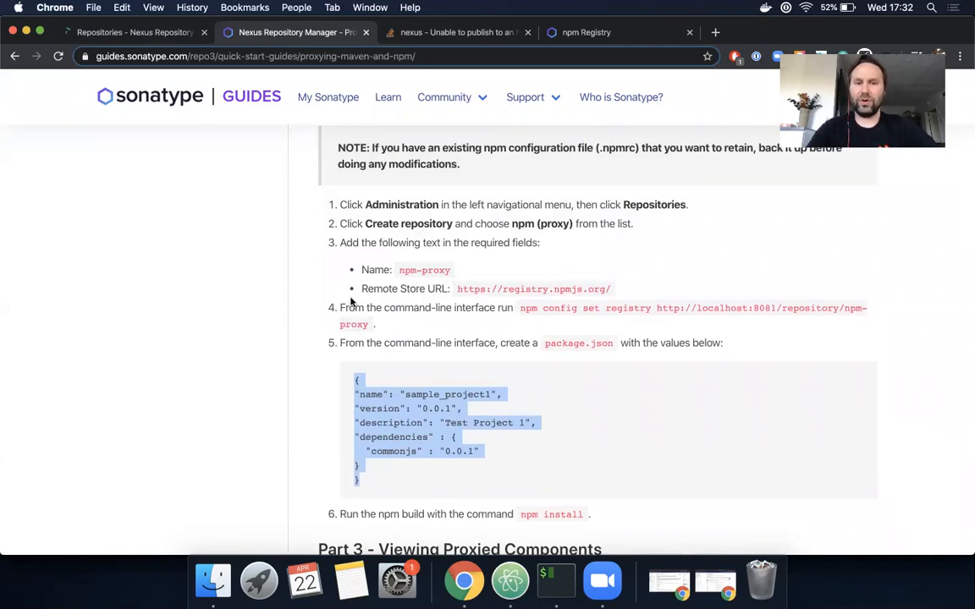
pyautogui.click(519, 308)
pyautogui.moveTo(520, 308); pyautogui.dragTo(367, 325)
pyautogui.press('super+c')
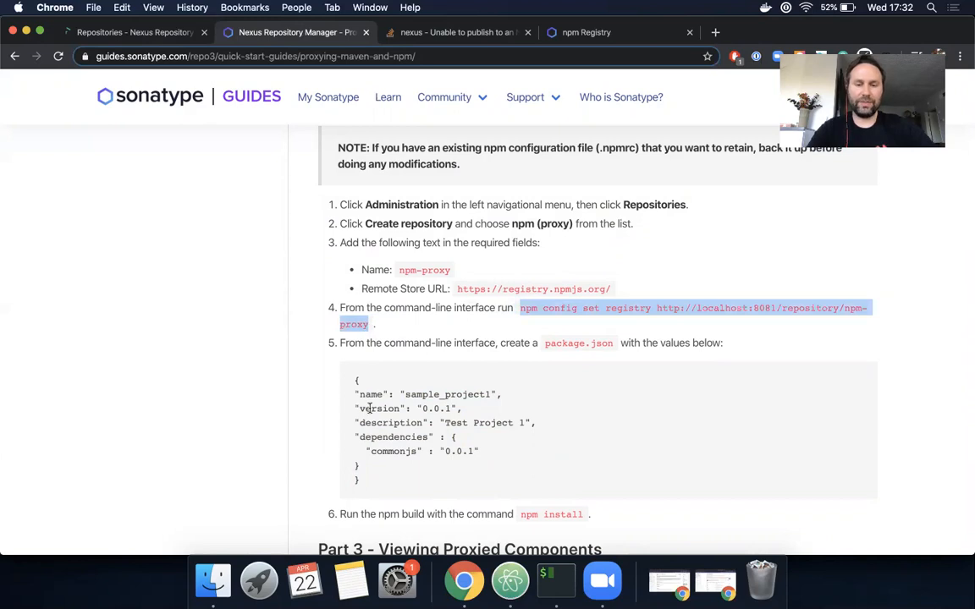
pyautogui.click(555, 588)
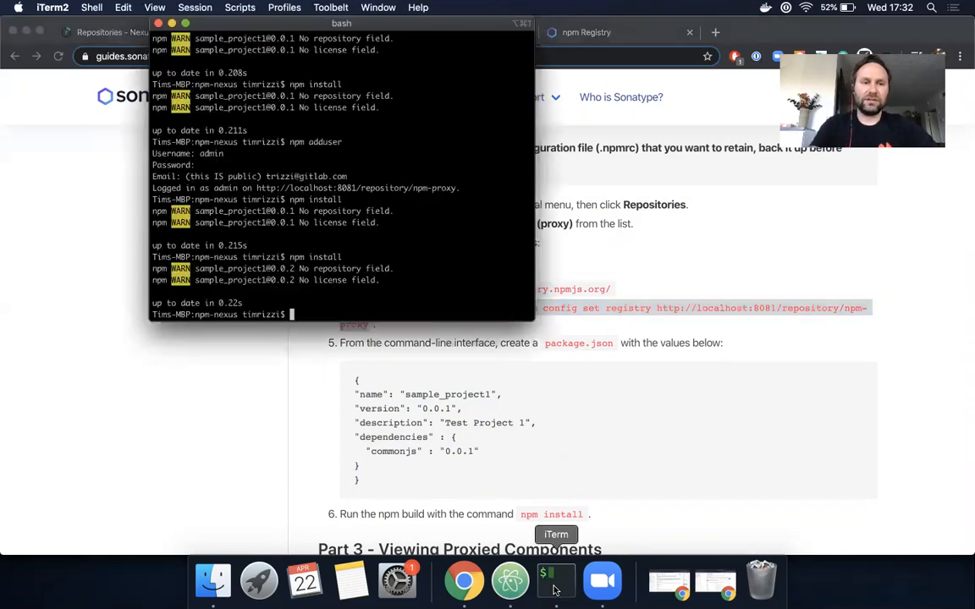
pyautogui.write('clear')
pyautogui.press('Return')
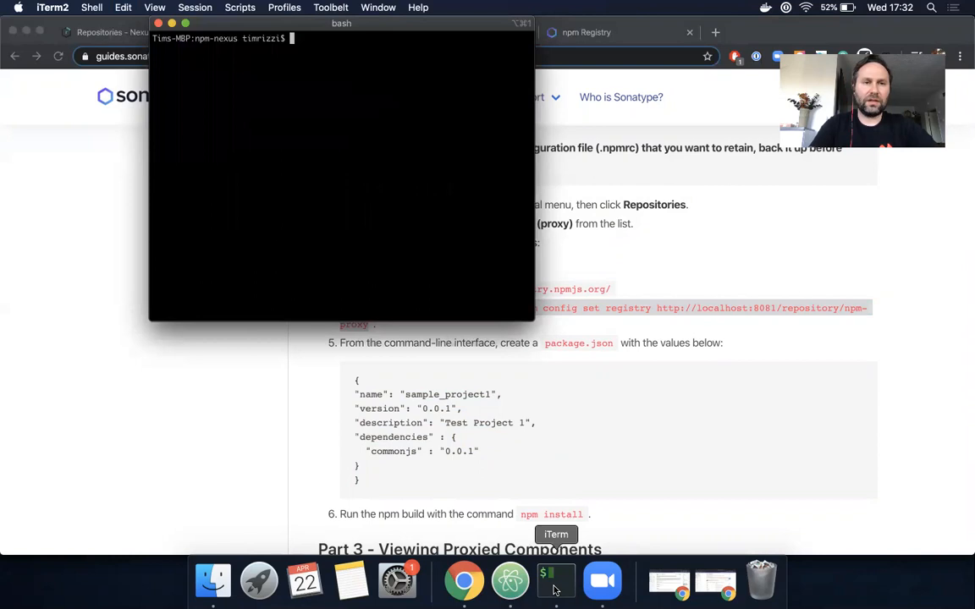
pyautogui.press('super+v')
pyautogui.press('Return')
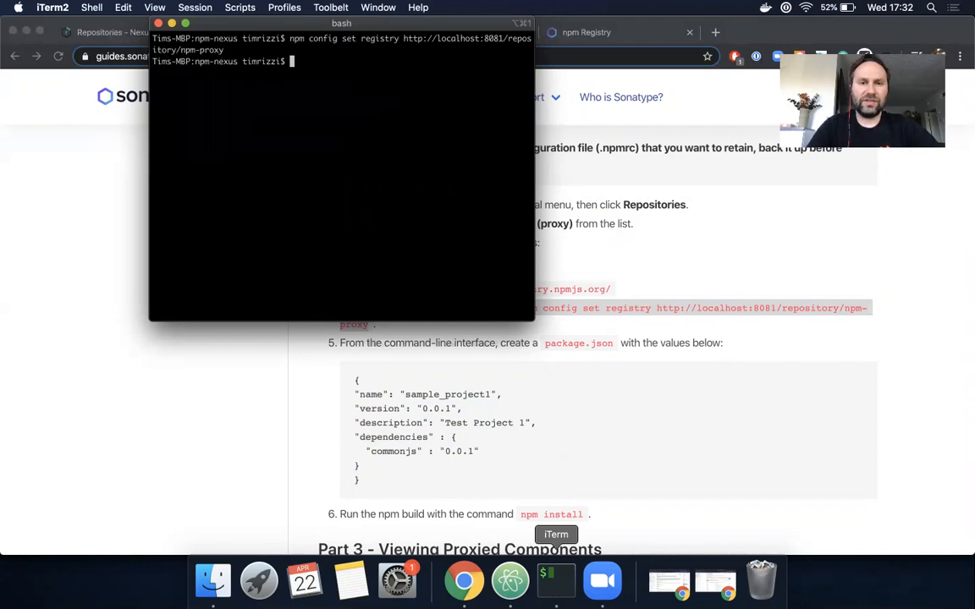
# - Switch to Atom and create a new file named package.json inside the npm-package folder
pyautogui.click(526, 591)
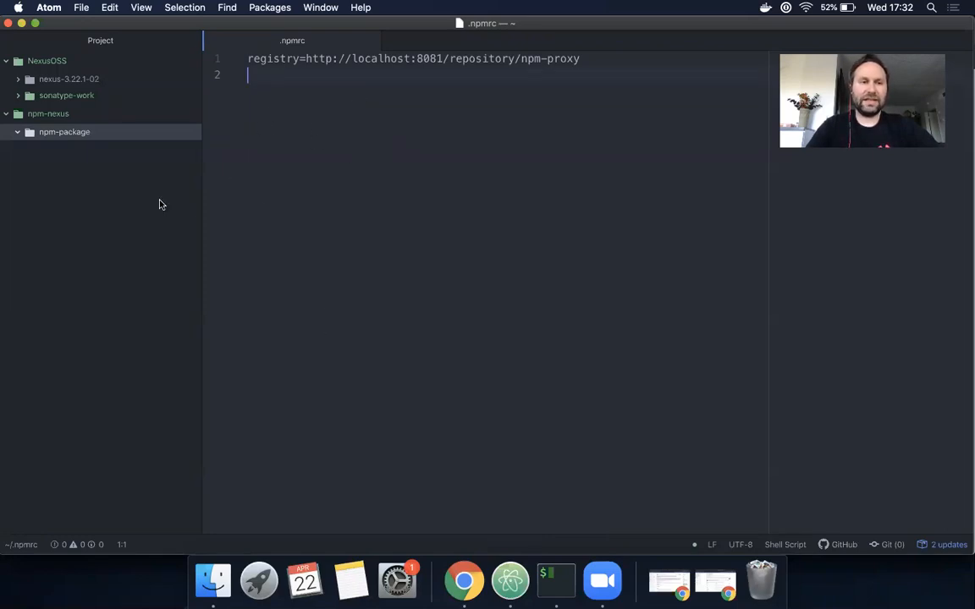
pyautogui.click(52, 134)
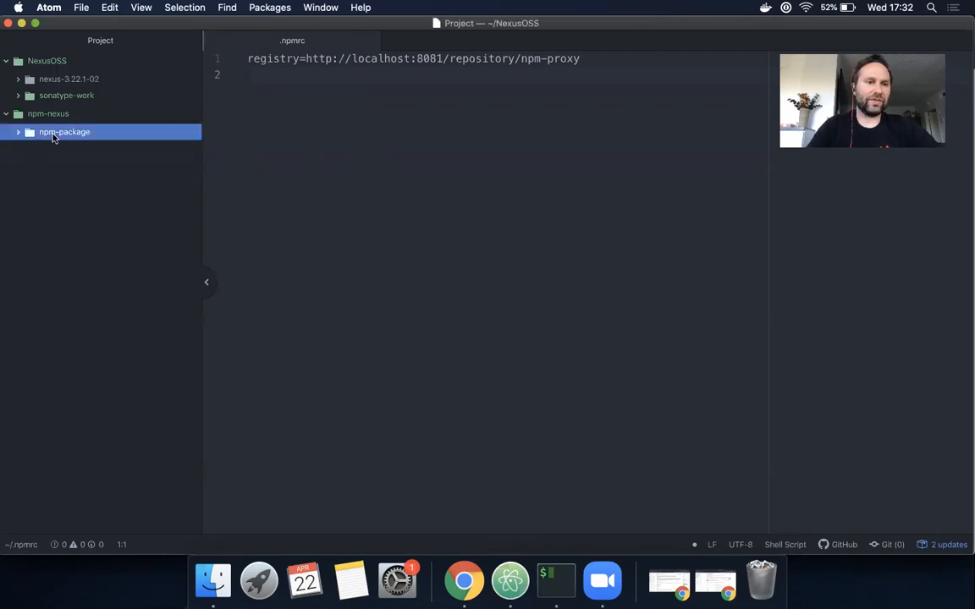
pyautogui.rightClick(47, 135)
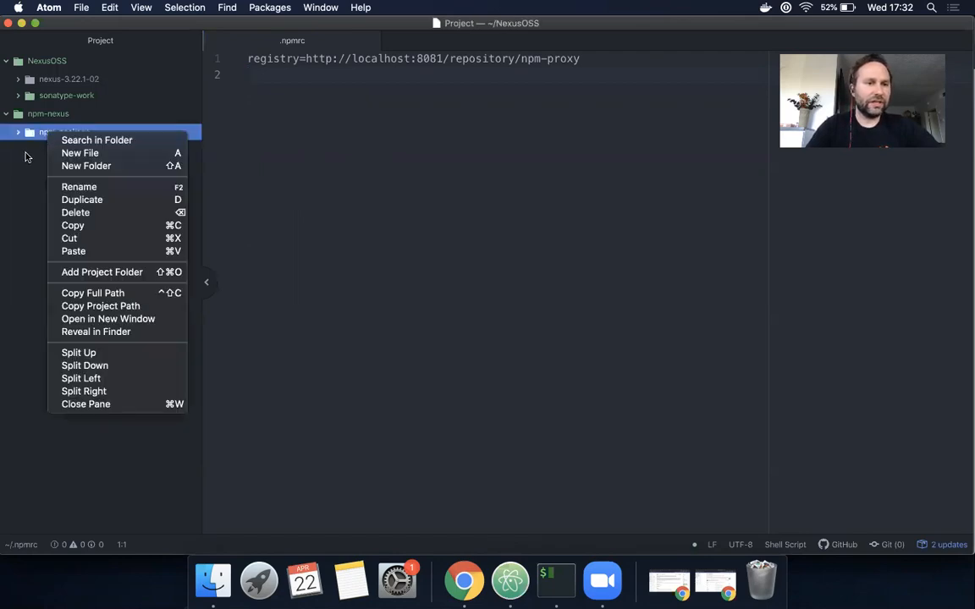
pyautogui.click(26, 152)
pyautogui.rightClick(44, 142)
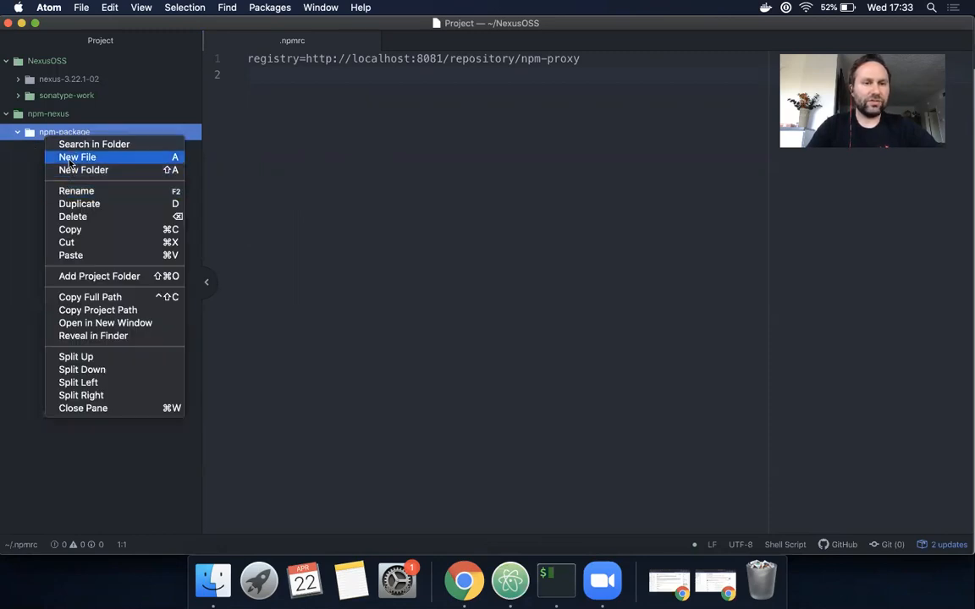
pyautogui.click(70, 160)
pyautogui.write('package.json')
pyautogui.press('Return')
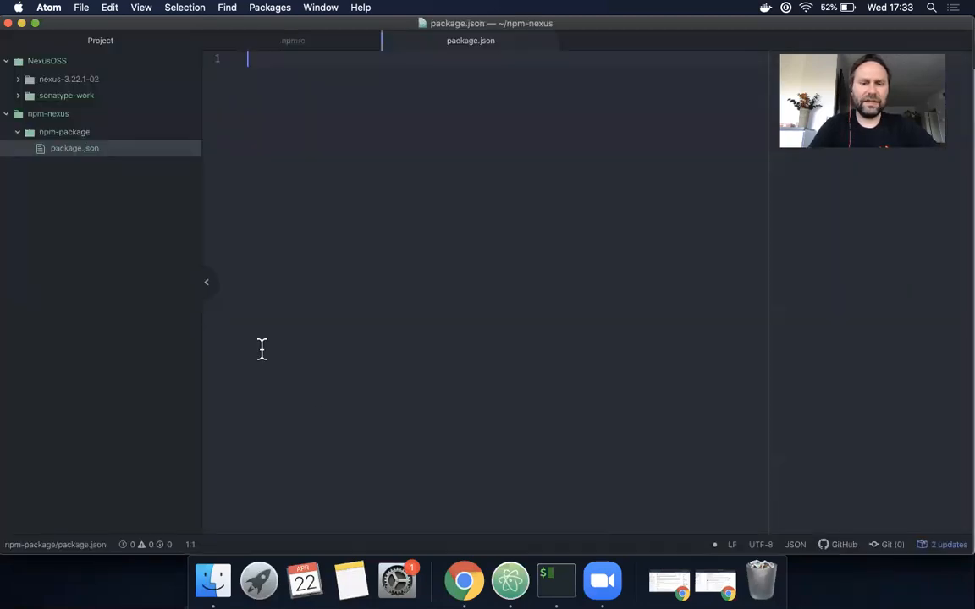
# - Return to the guide in Chrome and copy the complete sample package.json code block, including both closing braces
pyautogui.click(463, 580)
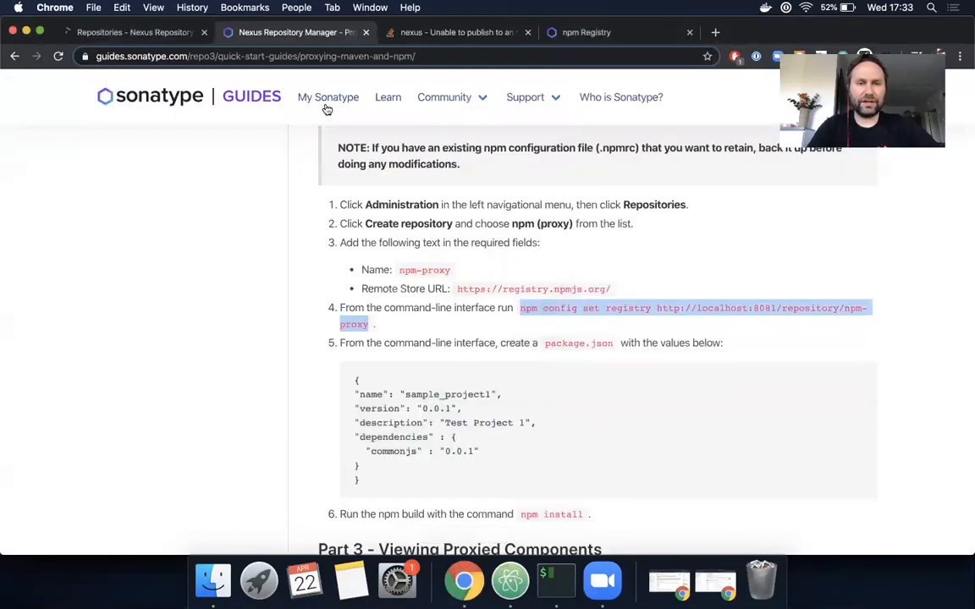
pyautogui.click(353, 381)
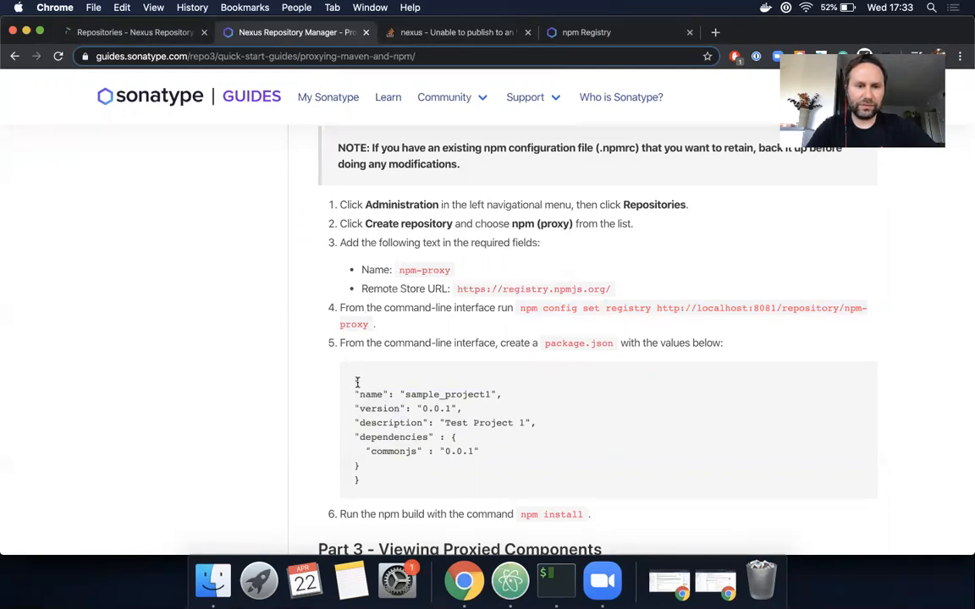
pyautogui.keyDown('shift'); pyautogui.click(354, 462); pyautogui.keyUp('shift')
pyautogui.click(352, 463)
pyautogui.tripleClick(372, 474)
pyautogui.click(374, 490)
pyautogui.moveTo(356, 432); pyautogui.dragTo(355, 388)
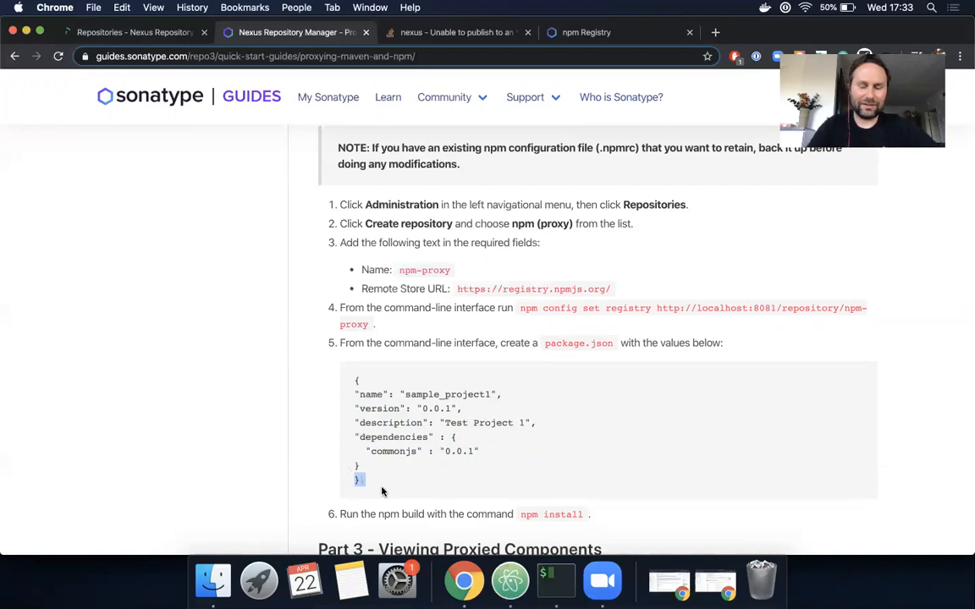
pyautogui.hotkey('shift', 'Left')
pyautogui.hotkey('shift', 'Right')
pyautogui.hotkey('shift', 'Left')
pyautogui.hotkey('shift', 'Left')
pyautogui.hotkey('shift', 'Left')
pyautogui.hotkey('shift', 'Left')
pyautogui.hotkey('shift', 'Left')
pyautogui.hotkey('shift', 'Left')
pyautogui.hotkey('shift', 'Left')
pyautogui.hotkey('shift', 'Left')
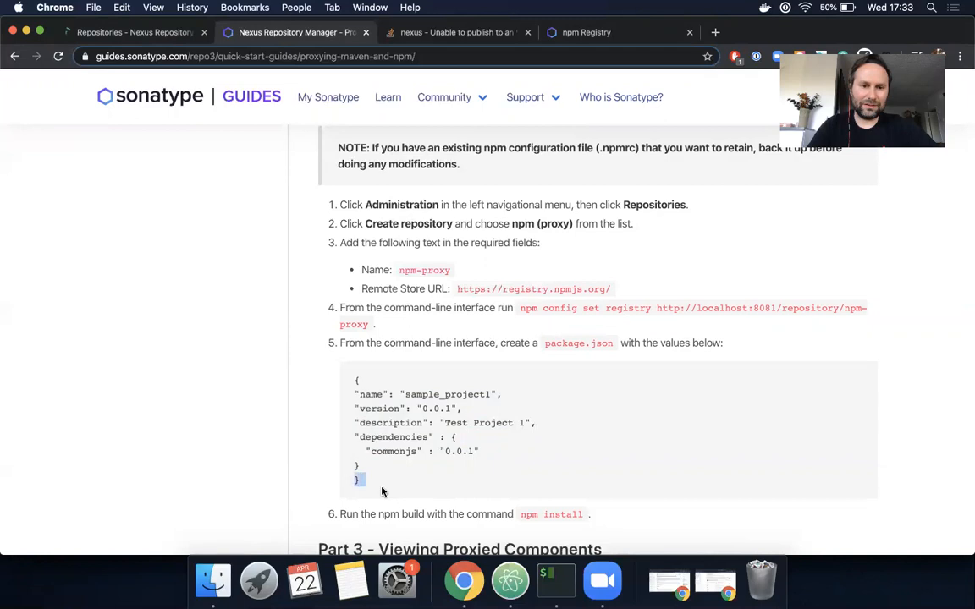
pyautogui.hotkey('shift', 'Left')
pyautogui.hotkey('shift', 'Left')
pyautogui.hotkey('shift', 'Left')
pyautogui.hotkey('shift', 'Left')
pyautogui.hotkey('shift', 'Left')
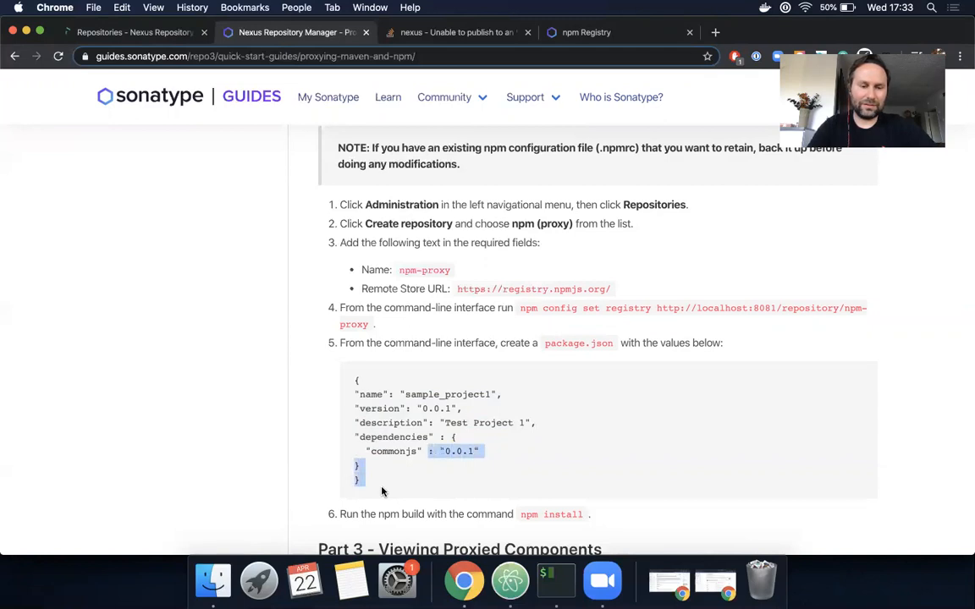
pyautogui.press('super+a')
pyautogui.click(376, 471)
pyautogui.moveTo(363, 478); pyautogui.dragTo(348, 459)
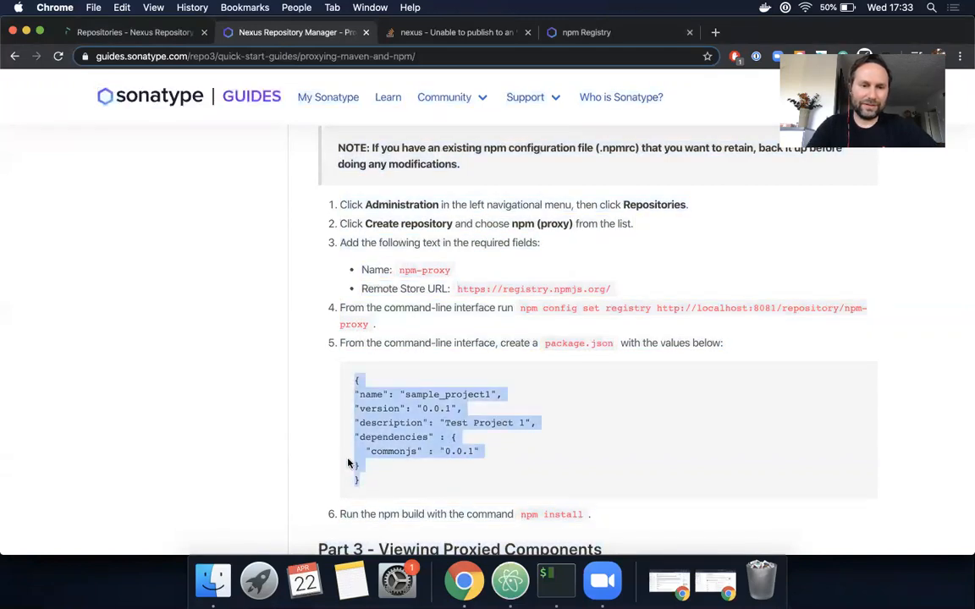
pyautogui.press('super+c')
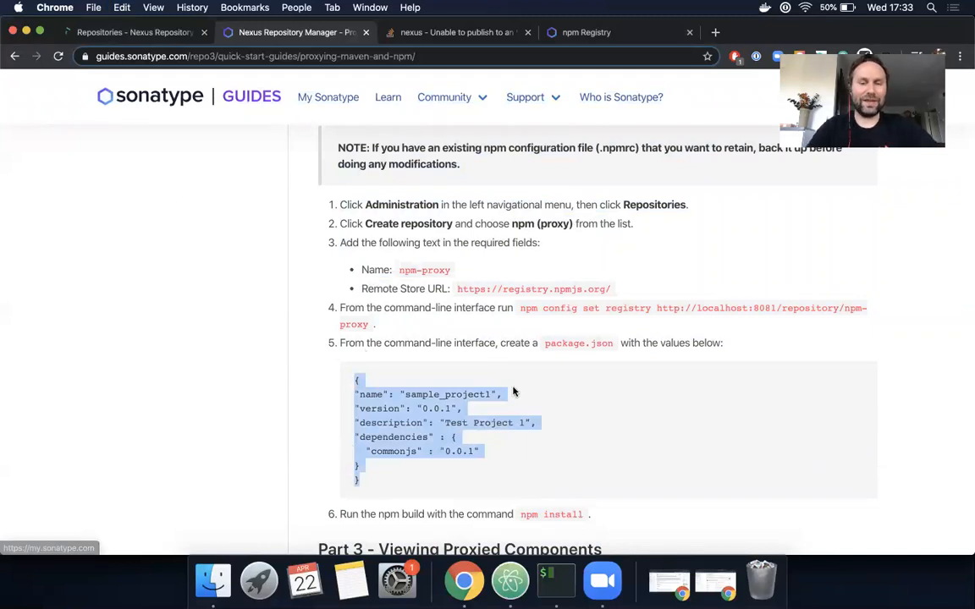
# - Paste the copied sample_project1 definition into the empty package.json in Atom and save the file
pyautogui.click(510, 580)
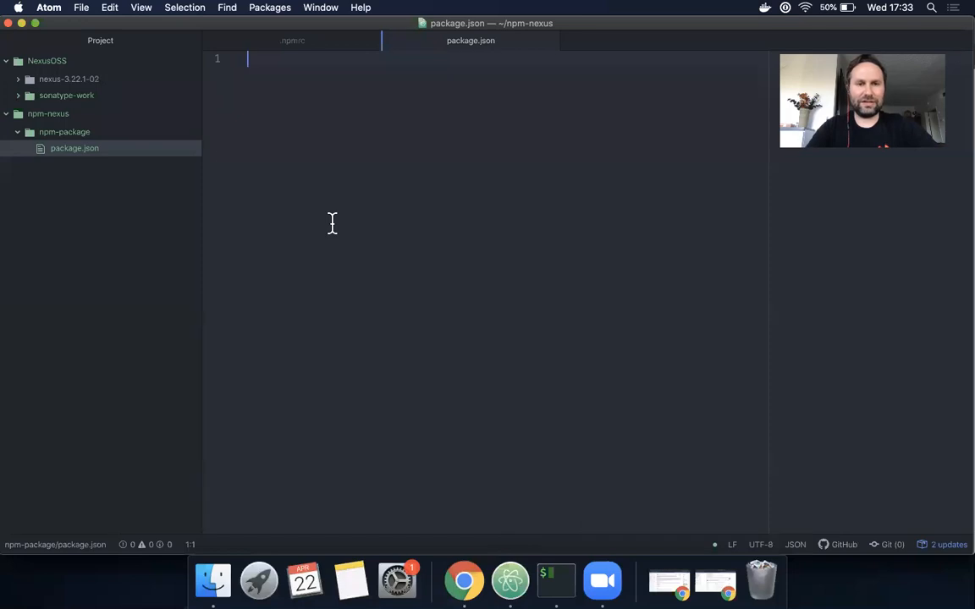
pyautogui.press('super+v')
pyautogui.press('super+s')
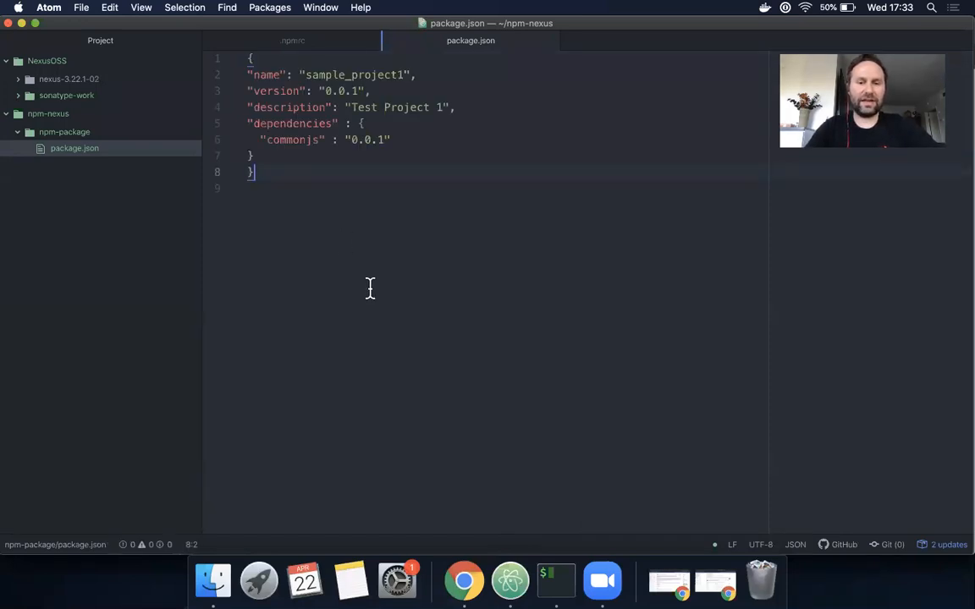
# - Run "npm install" in the npm-nexus directory in iTerm and return to package.json in Atom
pyautogui.click(546, 576)
pyautogui.write('npm-nexus timrizzi$ npm install')
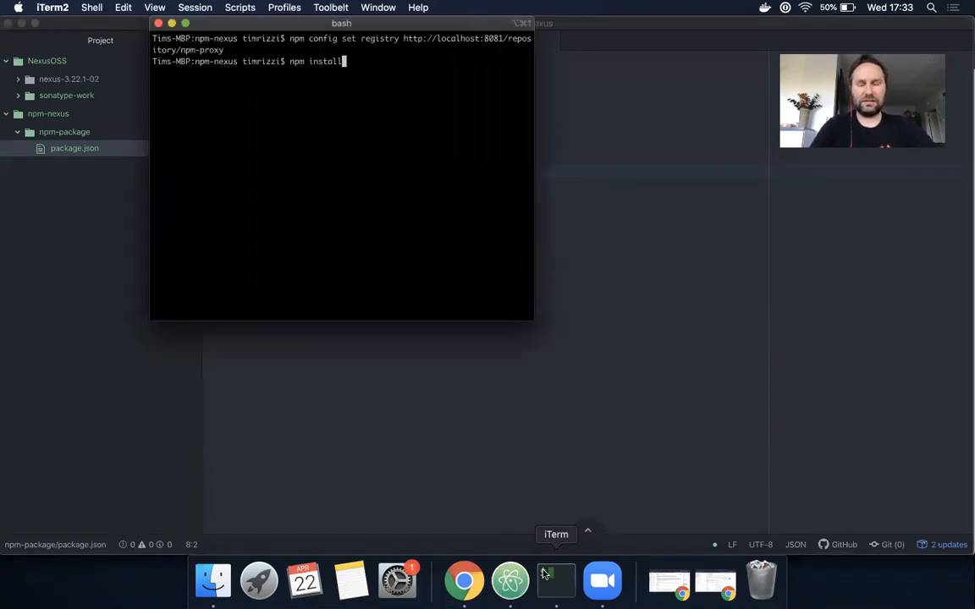
pyautogui.press('Return')
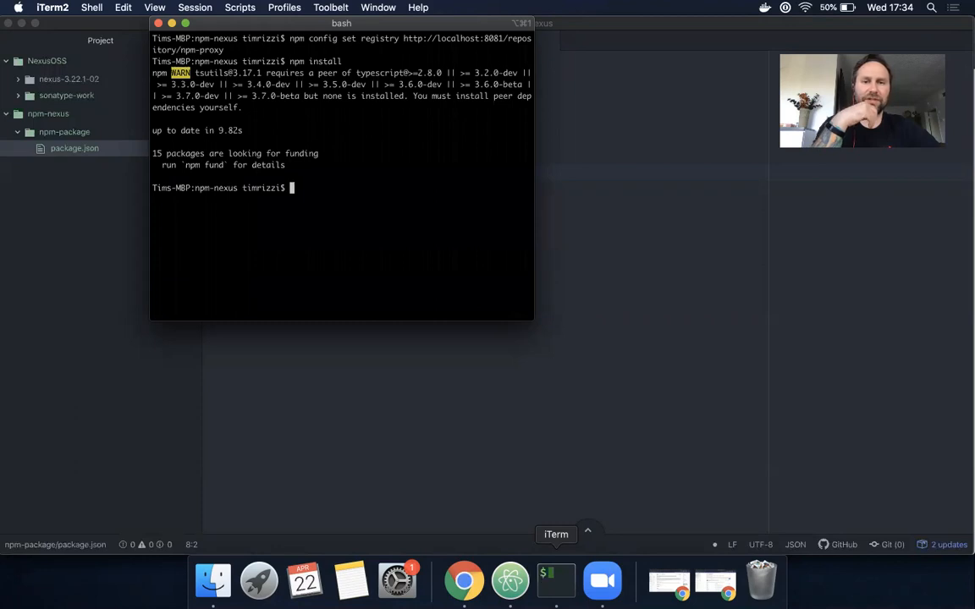
pyautogui.click(338, 407)
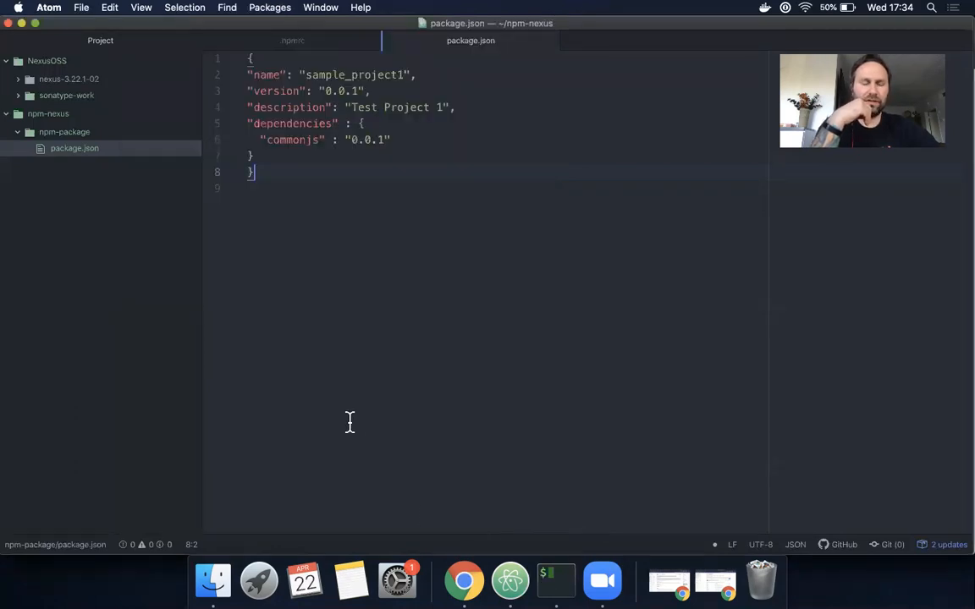
# - Switch to Nexus Repository Manager in Chrome and browse the contents of the npm-proxy repository
pyautogui.click(463, 580)
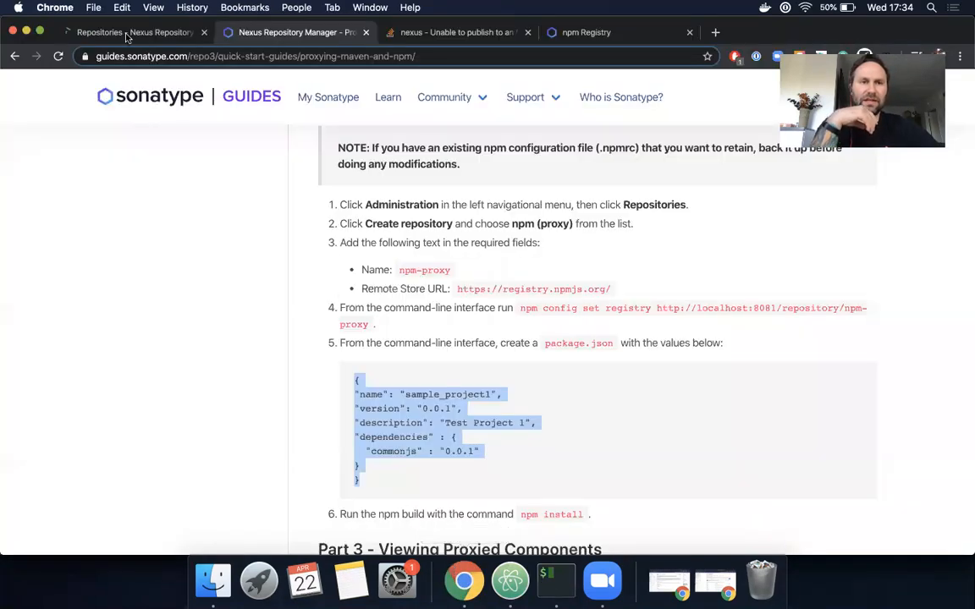
pyautogui.click(146, 40)
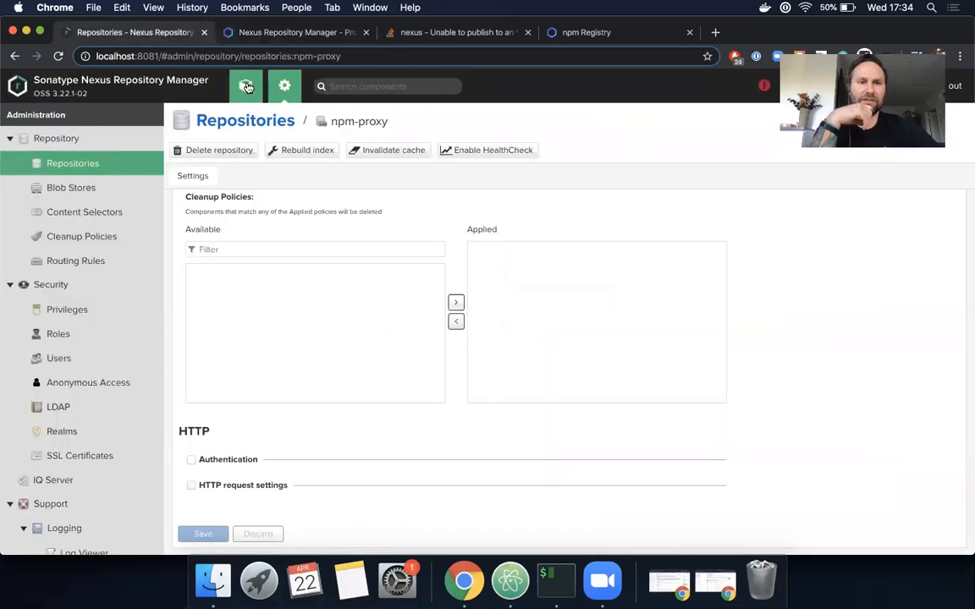
pyautogui.click(246, 88)
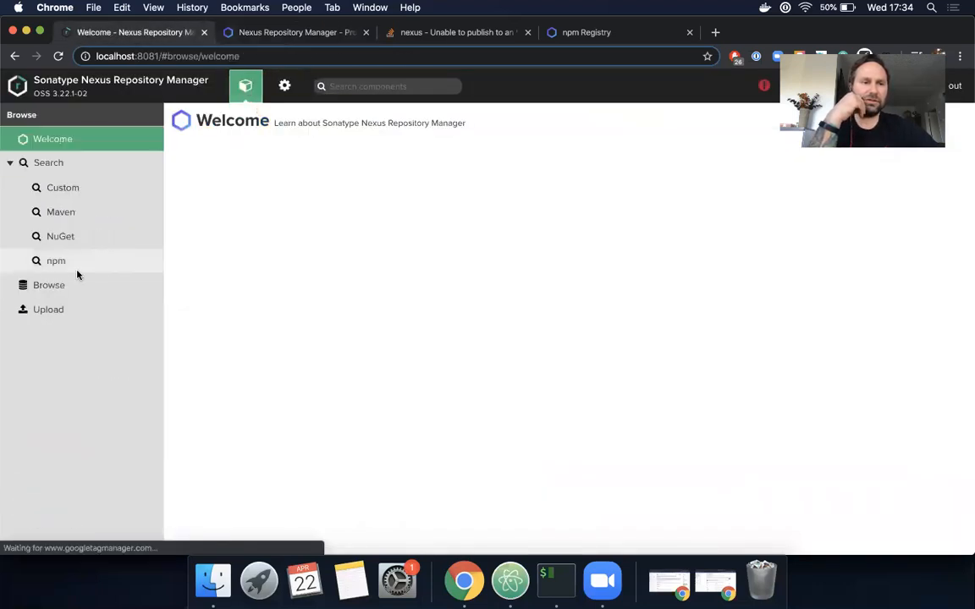
pyautogui.click(71, 288)
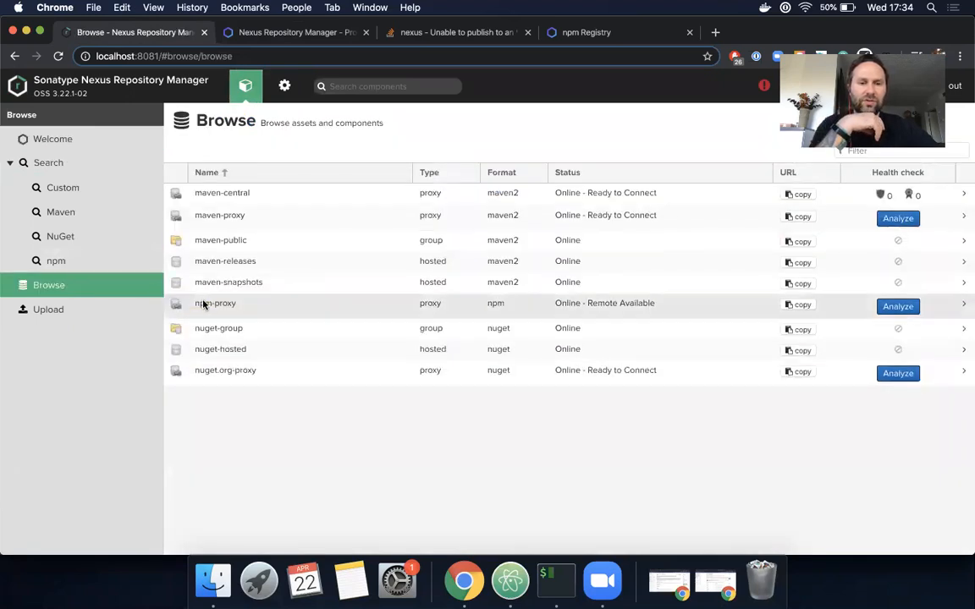
pyautogui.click(257, 306)
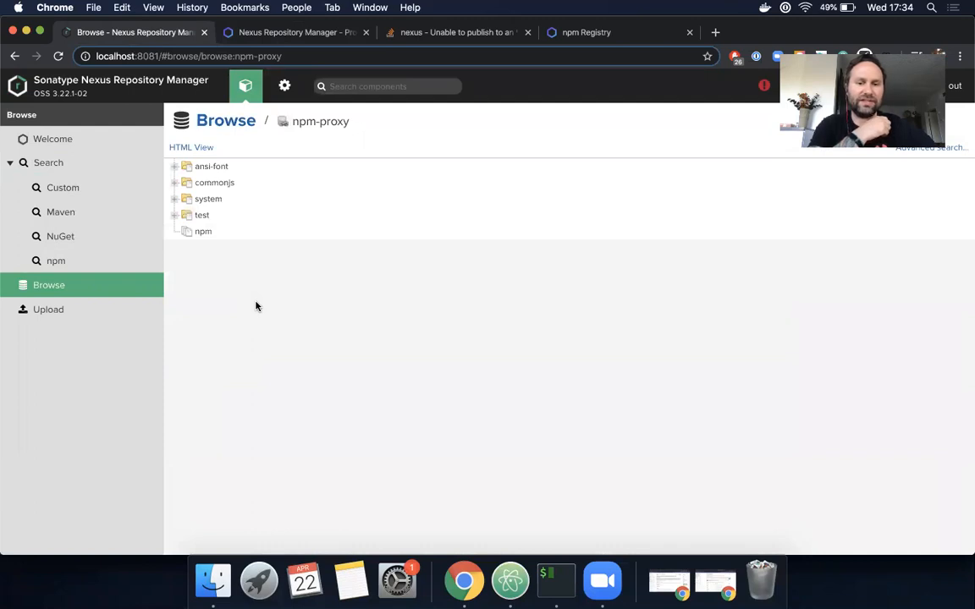
# - Check the commonjs dependency in package.json in Atom, then return to Chrome and open the commonjs-0.0.1.tgz asset in npm-proxy
pyautogui.click(510, 581)
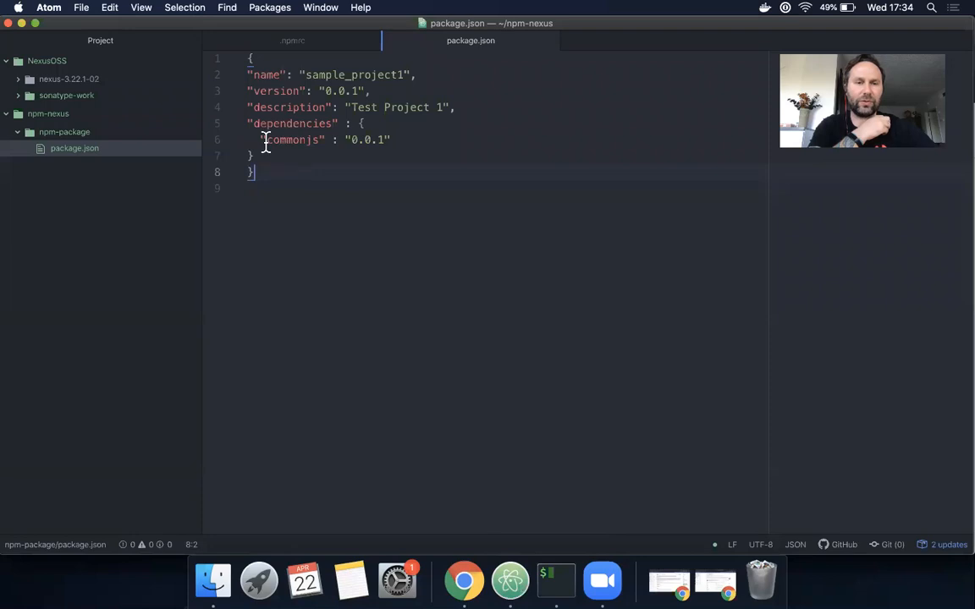
pyautogui.click(464, 581)
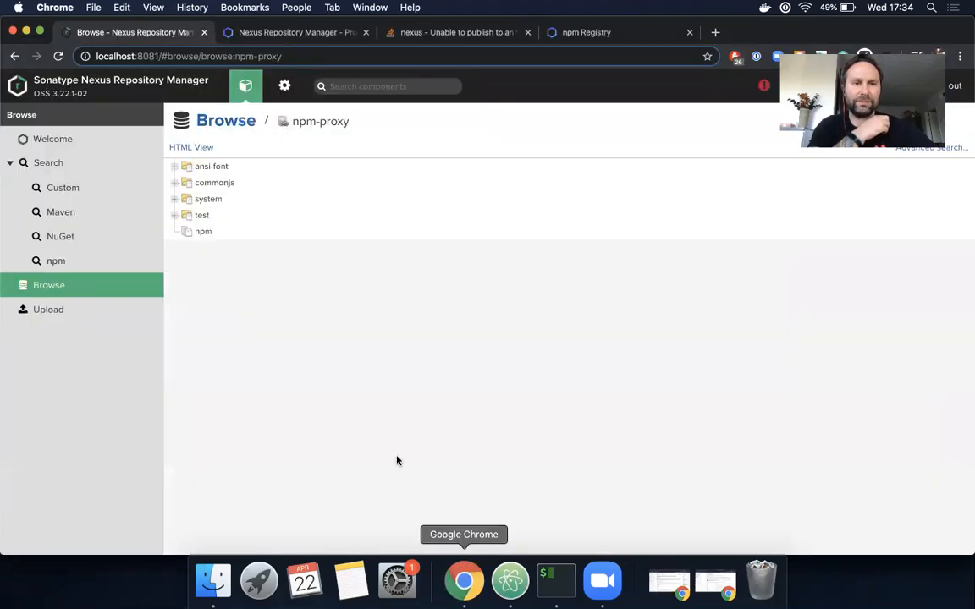
pyautogui.click(173, 183)
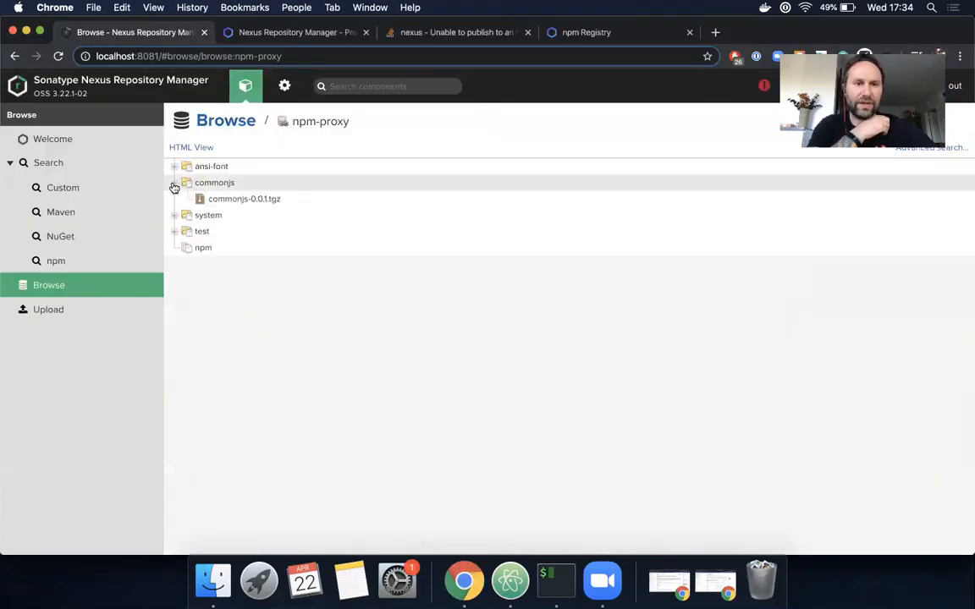
pyautogui.click(211, 200)
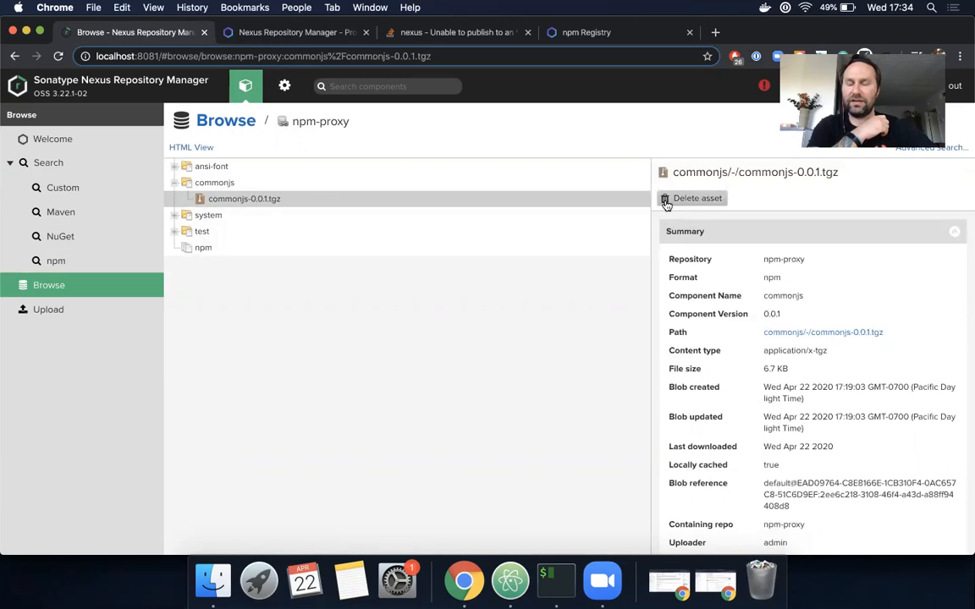
# - Examine the commonjs-0.0.1.tgz asset's details, highlighting its npm install usage command and reviewing its attributes
pyautogui.scroll(-10, 719, 396)
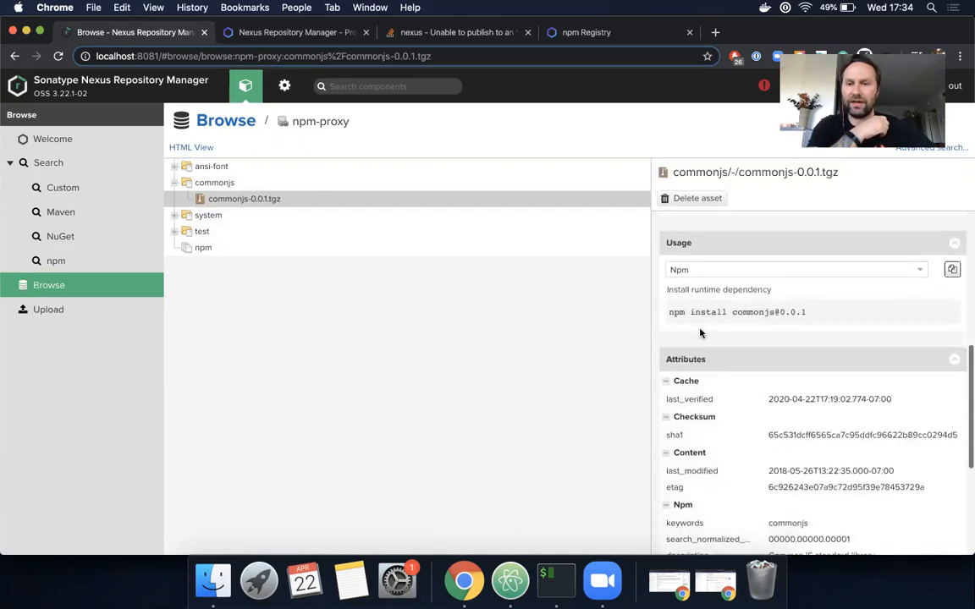
pyautogui.tripleClick(695, 313)
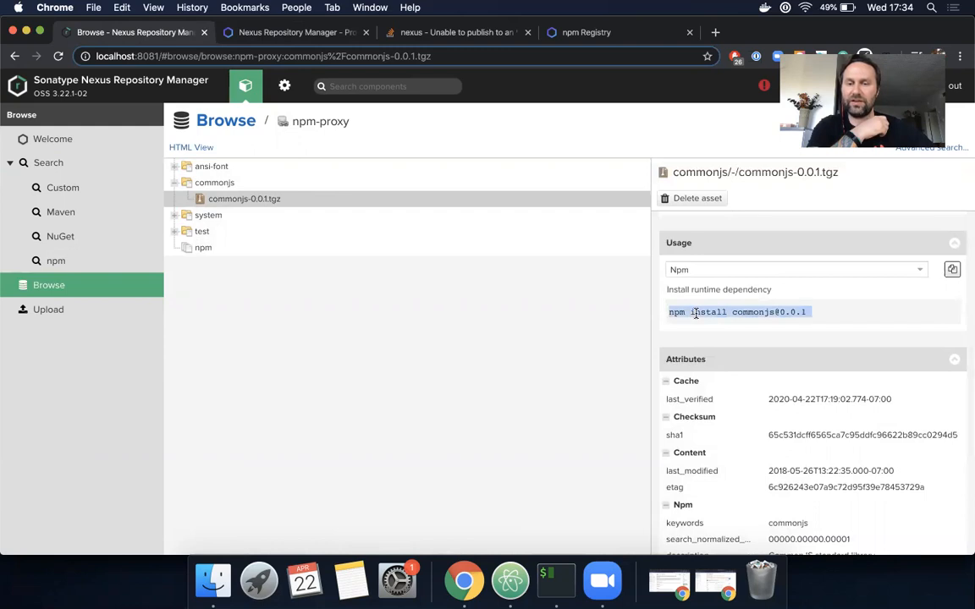
pyautogui.scroll(-2, 695, 312)
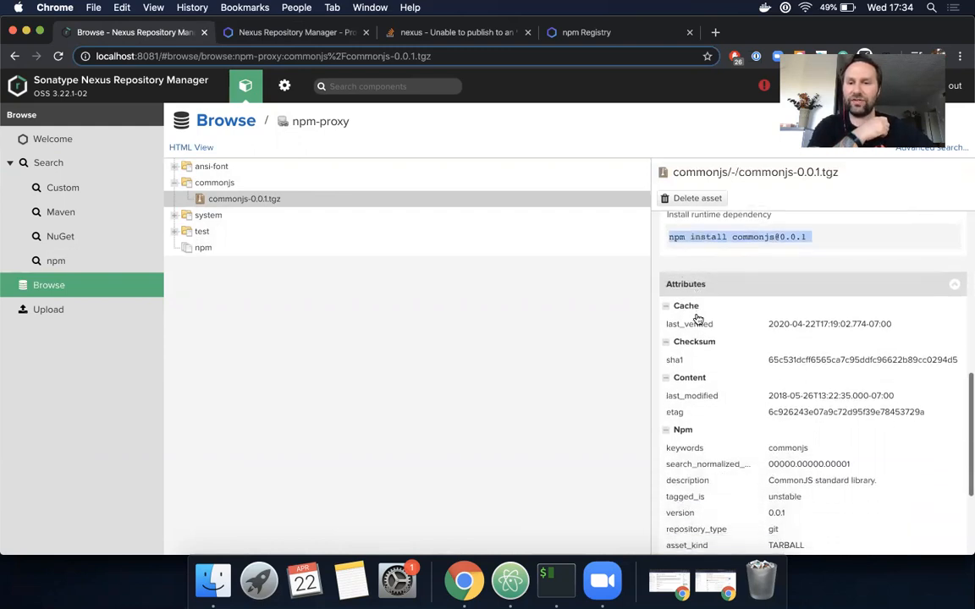
pyautogui.scroll(-4, 697, 319)
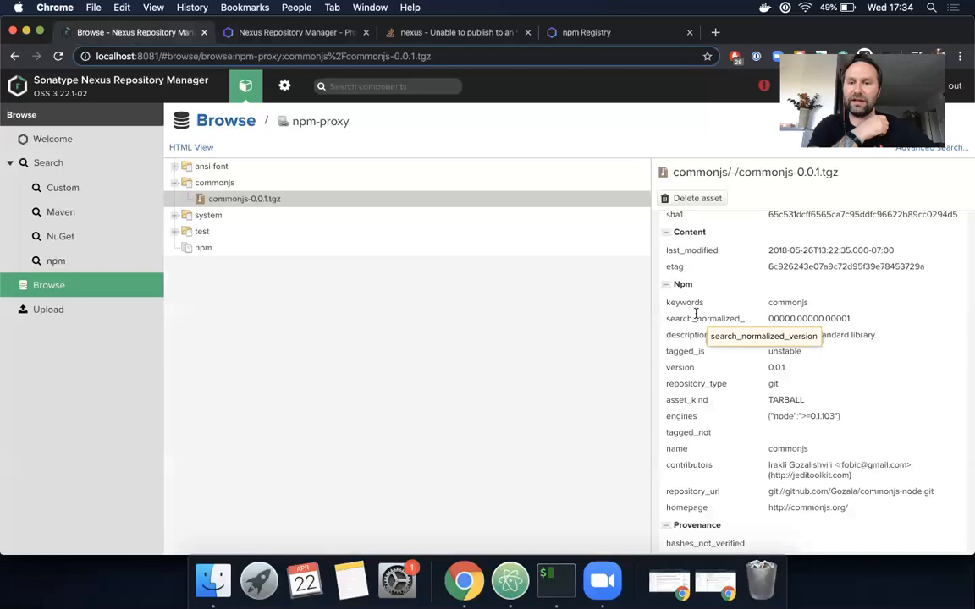
pyautogui.scroll(5, 696, 313)
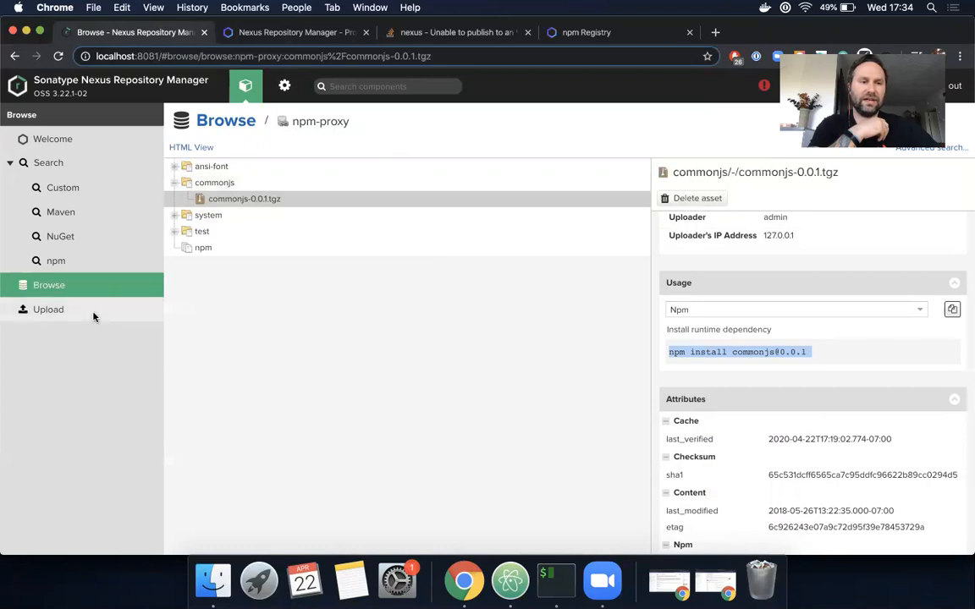
# - Open the list of repositories in the Nexus administration area
pyautogui.click(282, 86)
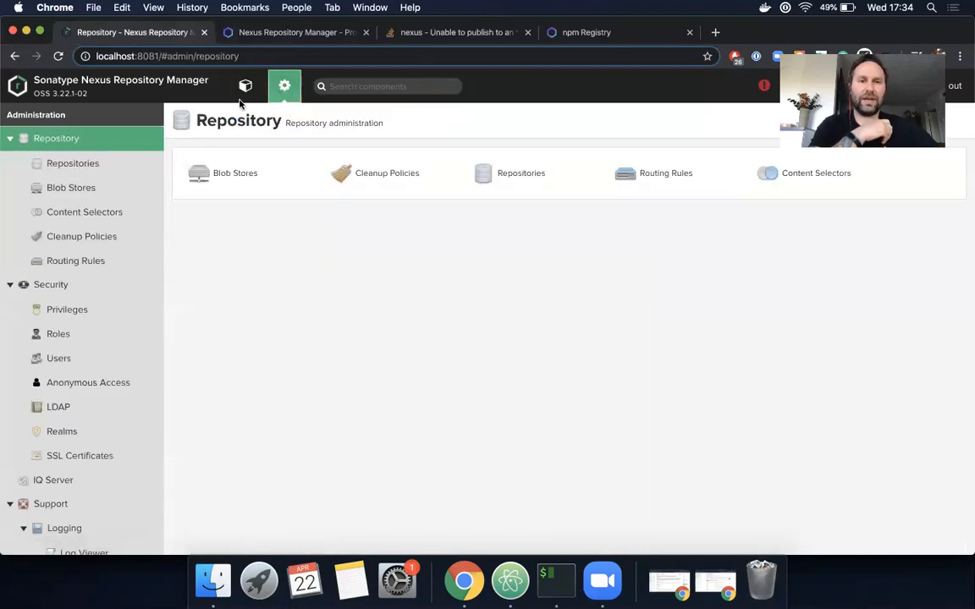
pyautogui.click(514, 184)
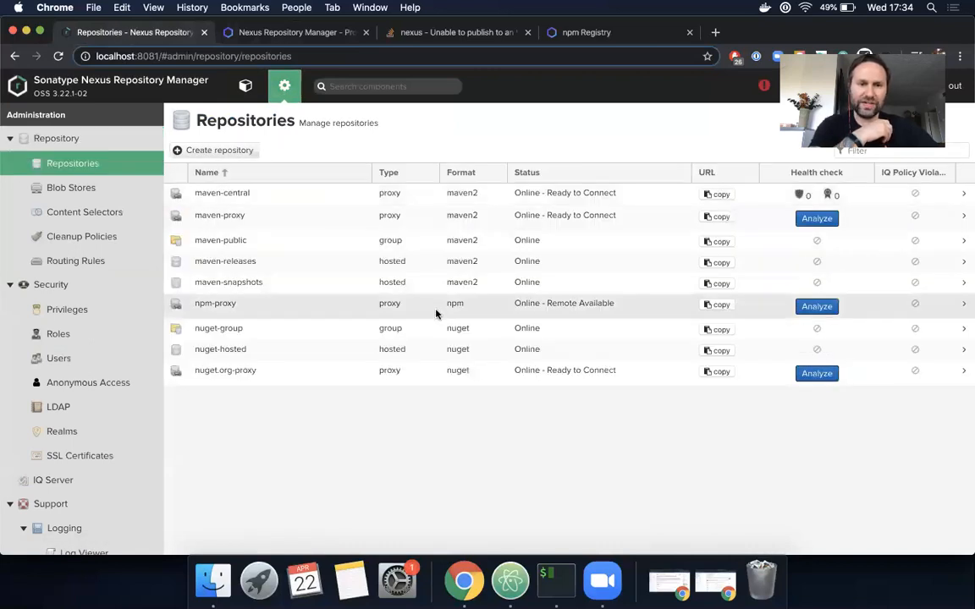